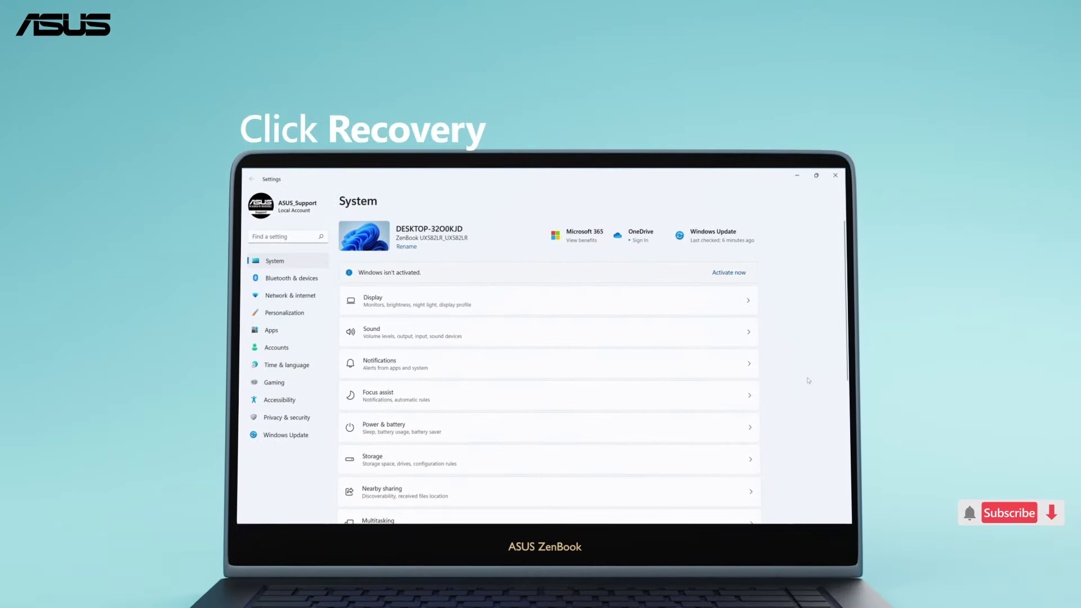
pyautogui.scroll(-5, 810, 382)
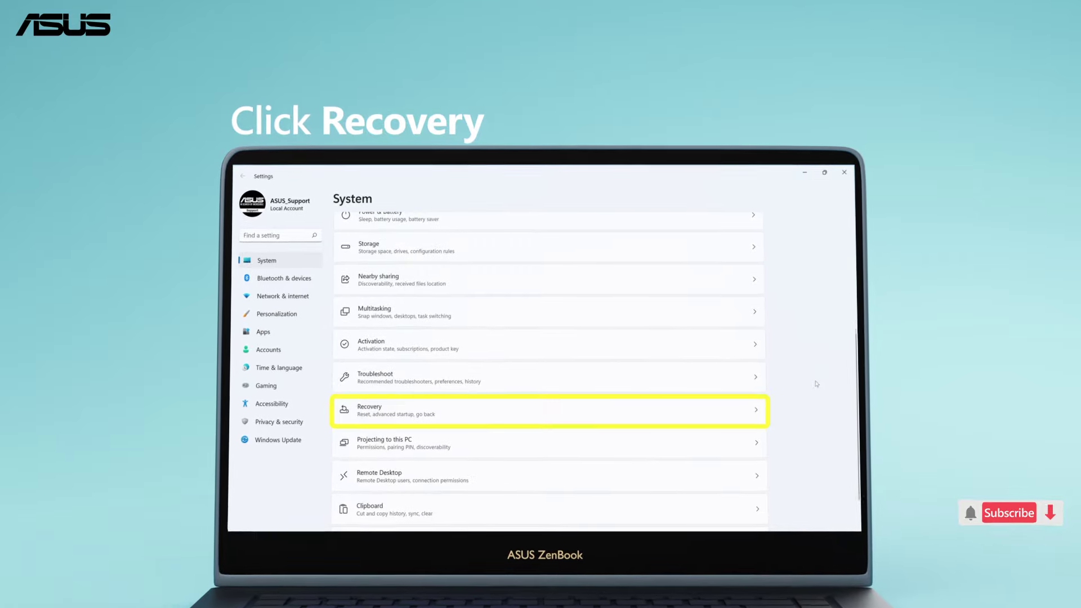
# From the Recovery page, request an Advanced startup restart now.
pyautogui.click(688, 416)
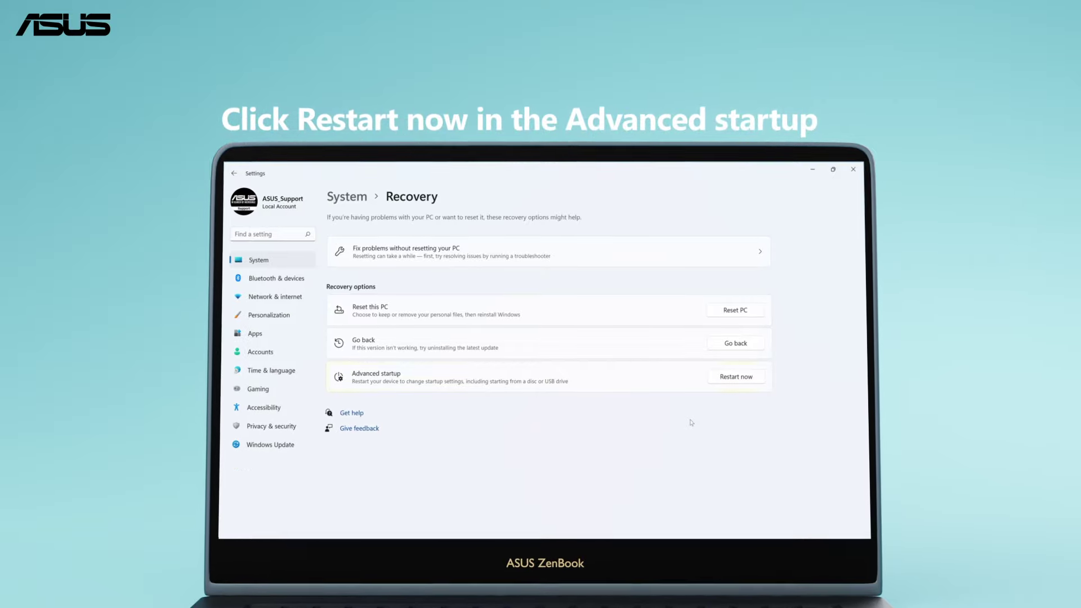
pyautogui.click(718, 385)
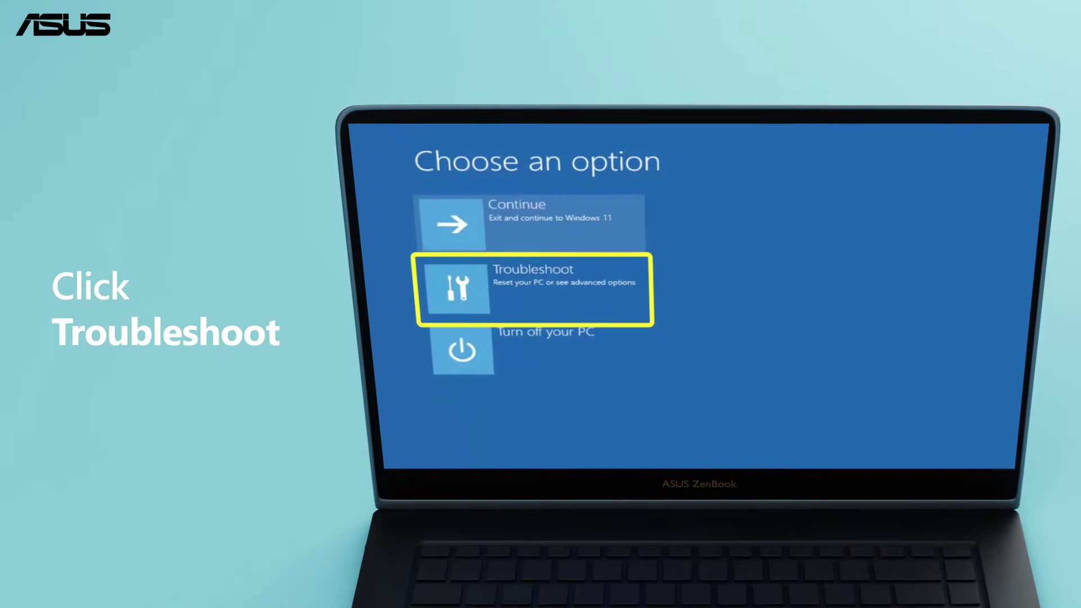
# Choose Troubleshoot on the Windows Recovery Environment's Choose an option screen.
pyautogui.click(455, 292)
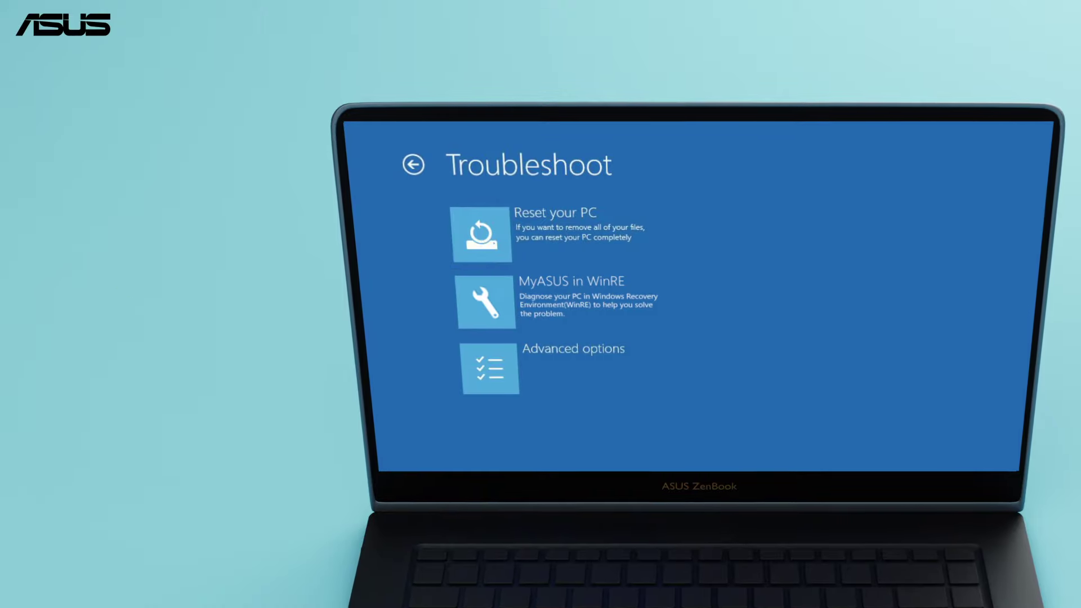